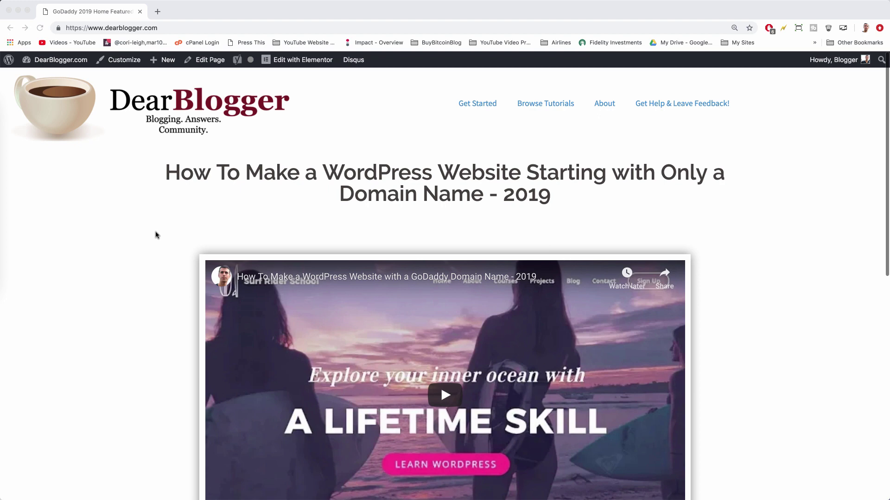
- Scroll up and down the published YouTube video page to review its content
scroll(155, 235, "down", 3)
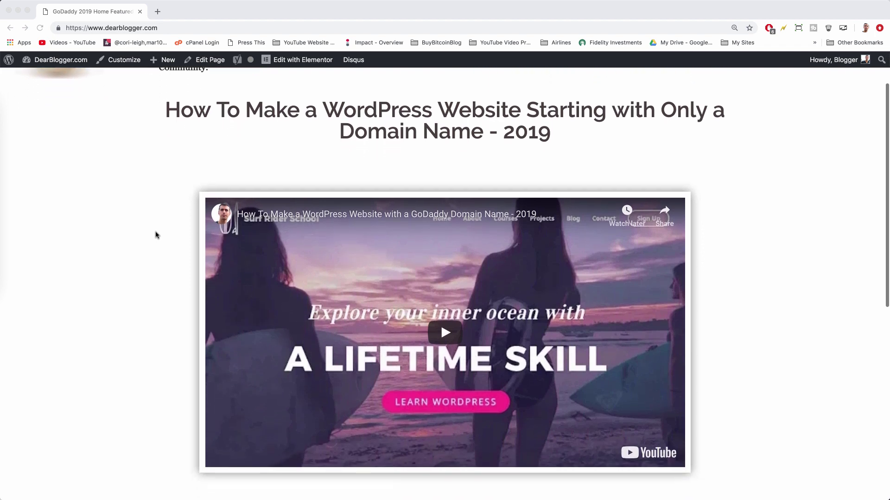
scroll(156, 235, "down", 5)
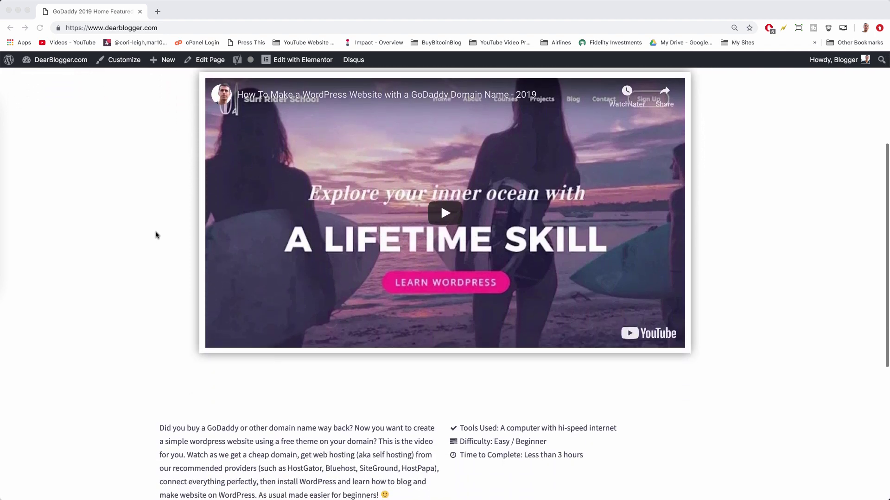
scroll(156, 235, "down", 5)
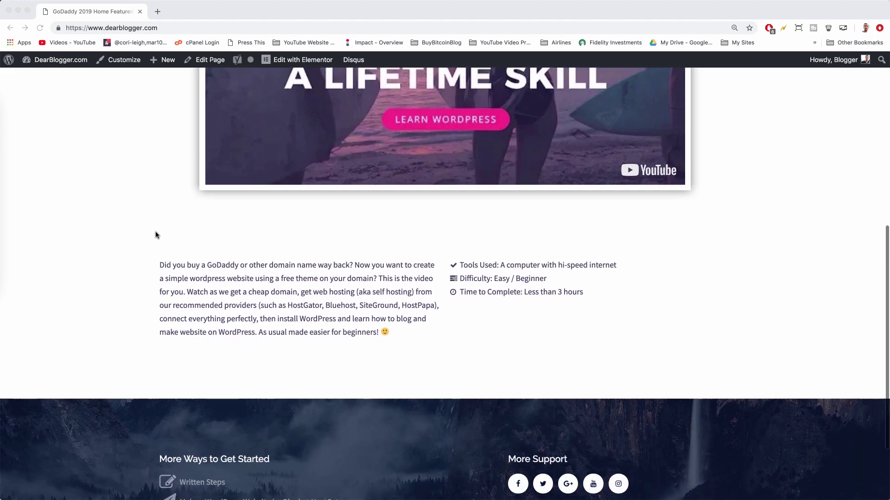
scroll(155, 235, "down", 3)
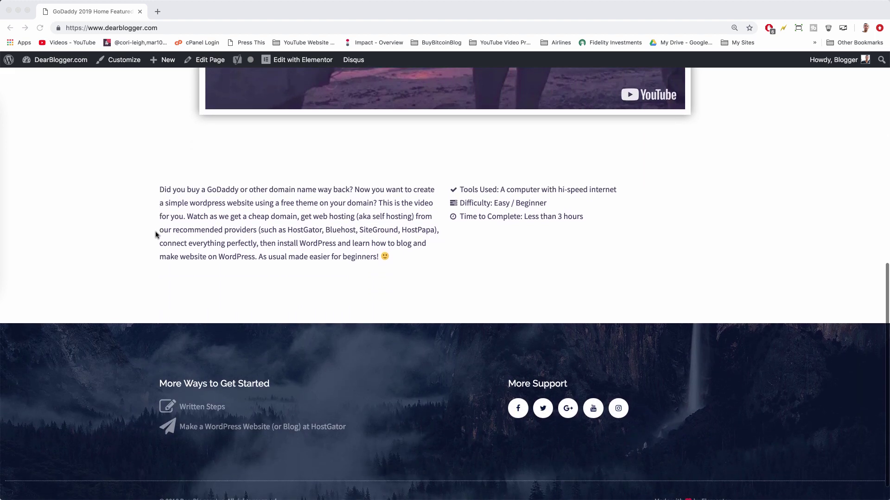
scroll(156, 235, "up", 5)
scroll(155, 235, "up", 4)
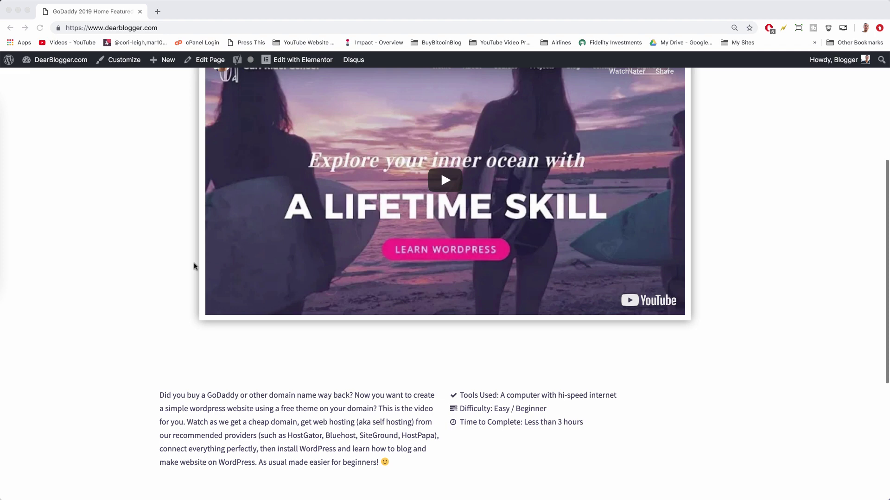
scroll(197, 260, "up", 3)
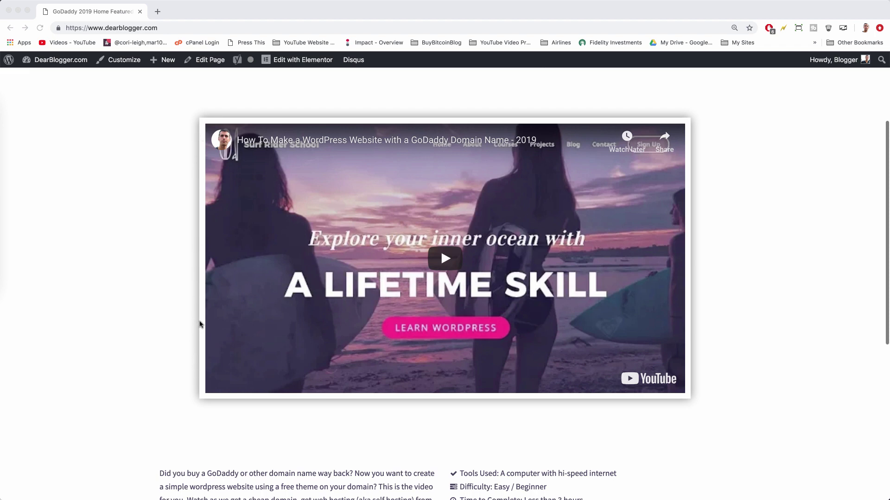
scroll(200, 324, "down", 1)
scroll(200, 324, "down", 6)
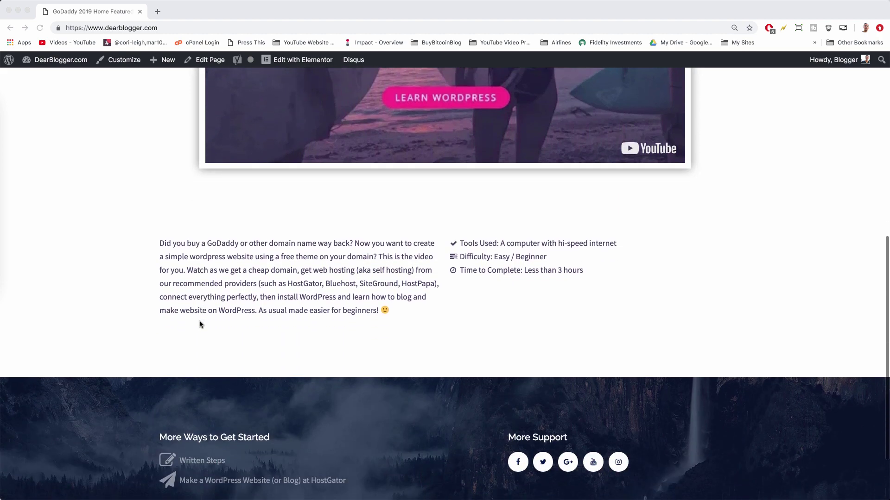
scroll(200, 324, "up", 15)
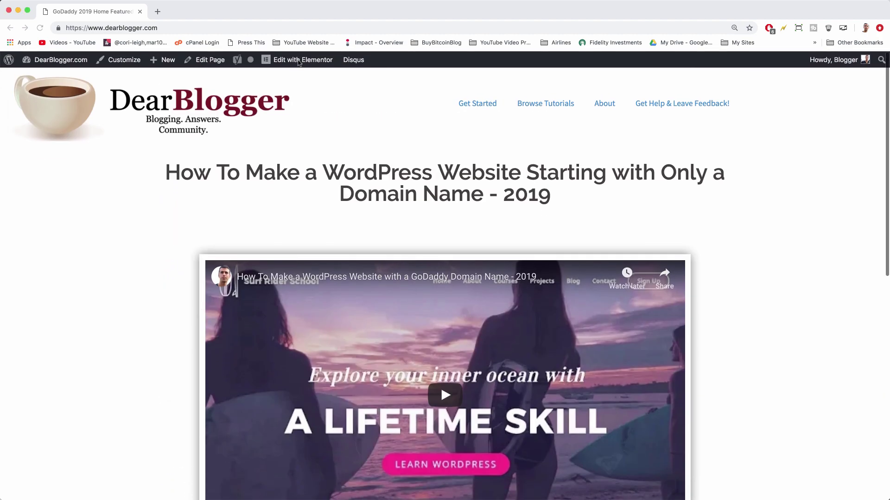
- Open the page in the Elementor editor and select the title heading and video widgets
left_click(314, 62)
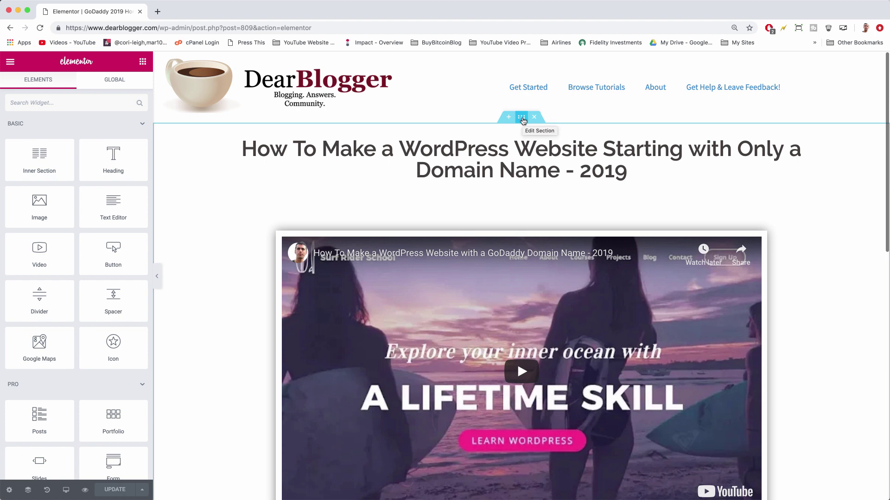
left_click(509, 153)
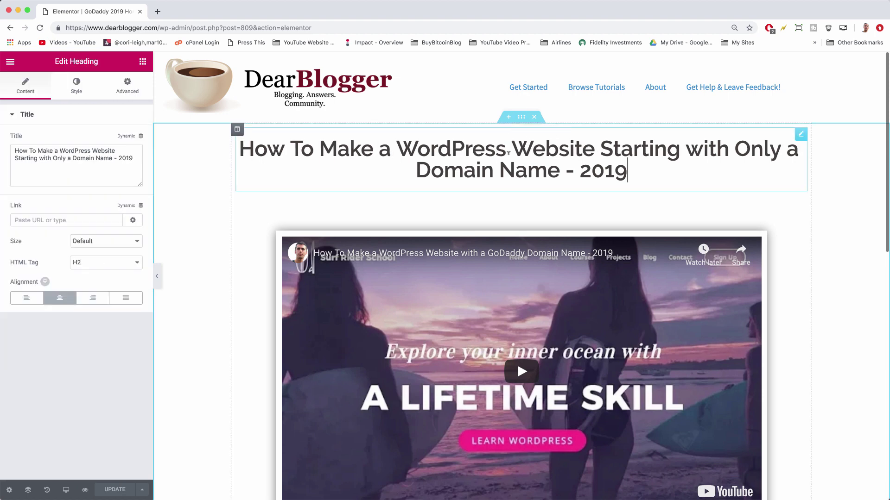
left_click(512, 232)
- Inspect the description text and the tools, difficulty and time icon list, then return to Elements
scroll(514, 234, "down", 5)
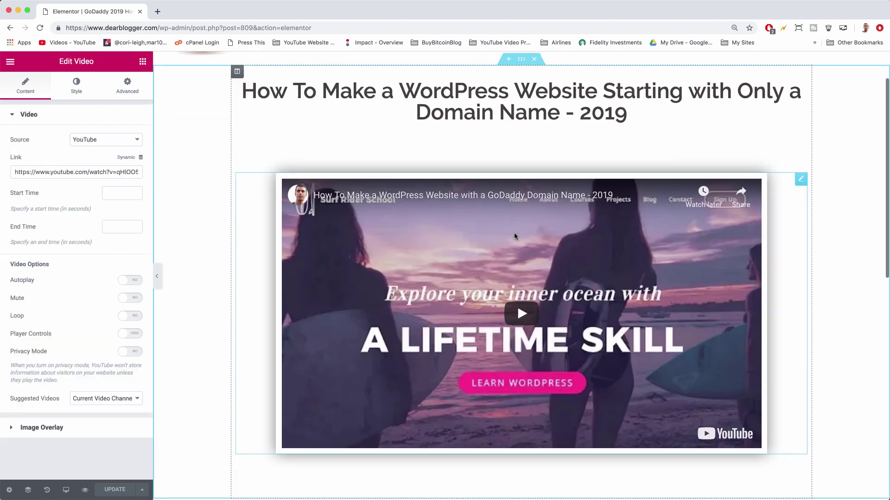
scroll(514, 237, "down", 1)
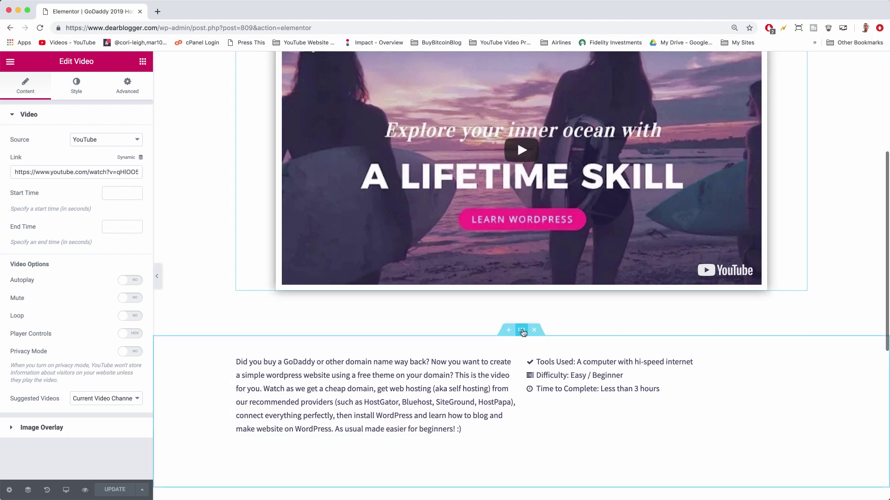
left_click(522, 330)
left_click(444, 364)
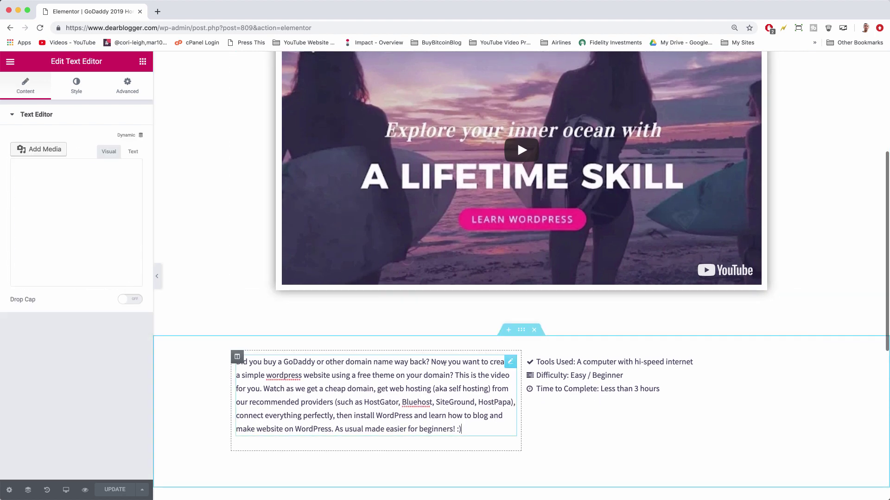
left_click(556, 362)
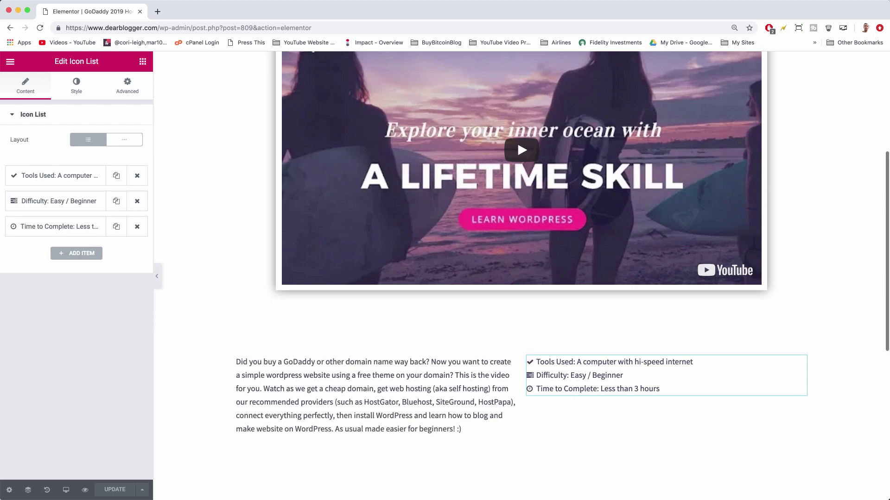
scroll(494, 400, "up", 3)
scroll(495, 399, "up", 3)
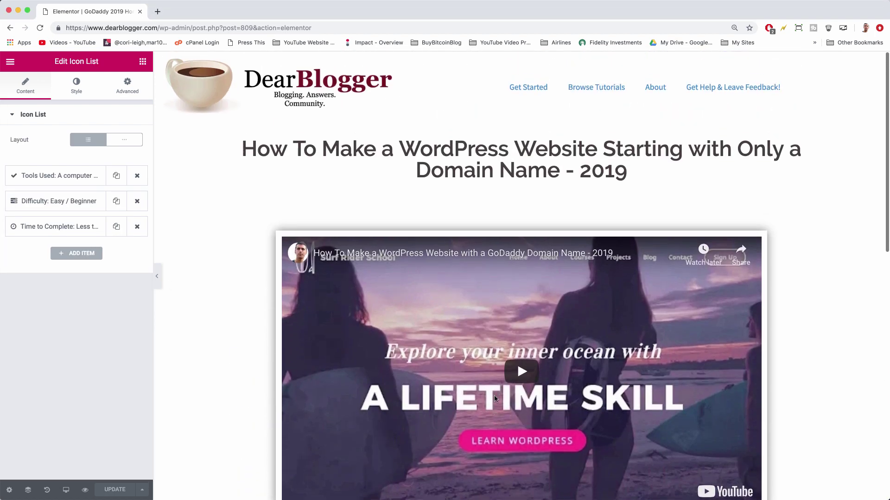
scroll(495, 400, "down", 1)
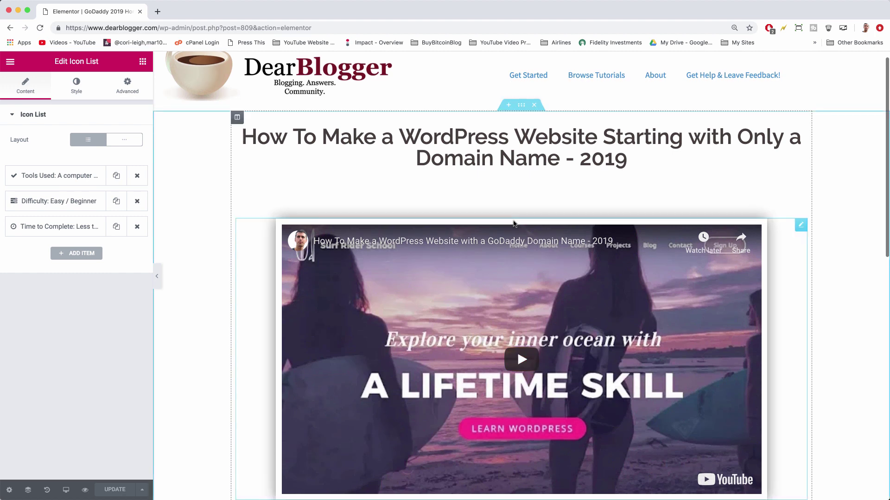
left_click(142, 61)
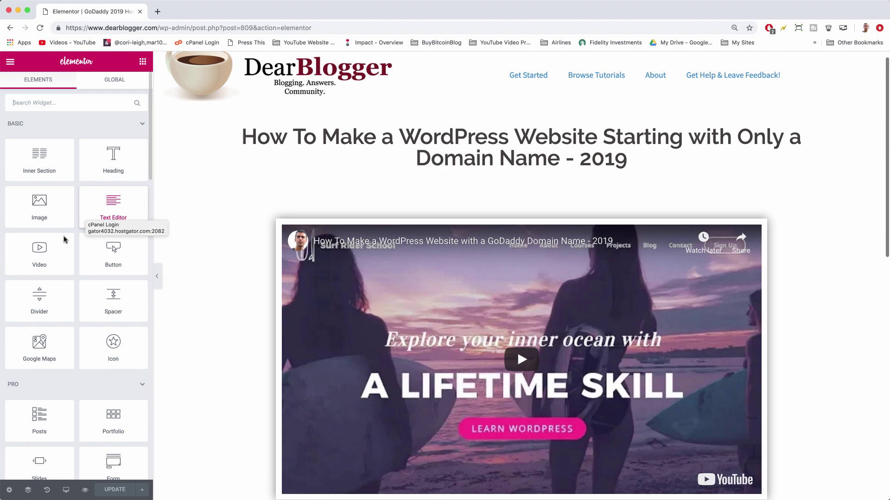
- In the video widget, keep YouTube as Source and select the full video URL in Link
left_click(516, 137)
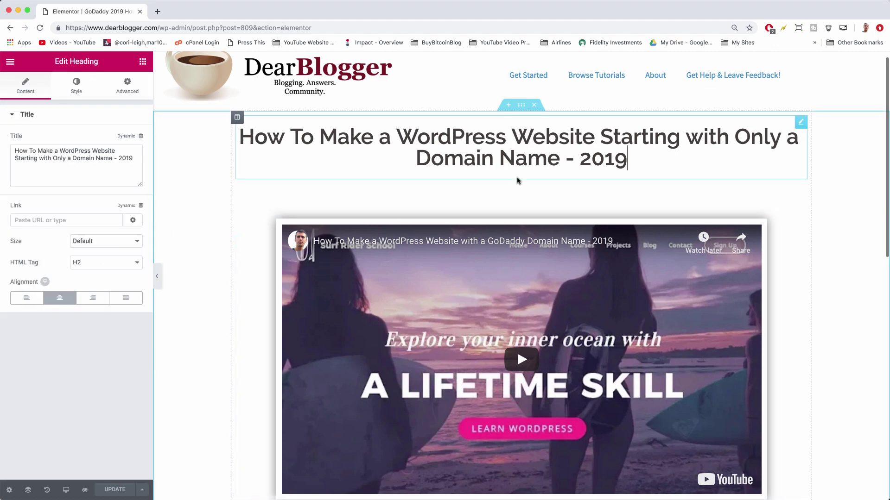
left_click(518, 222)
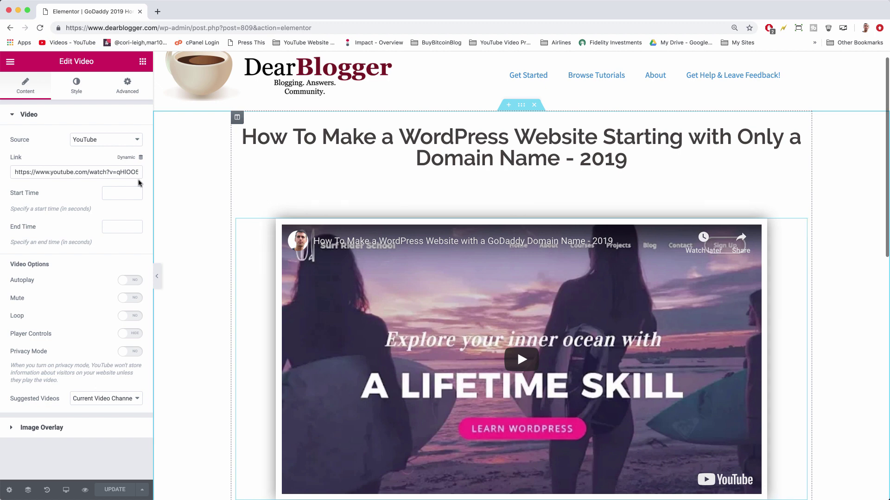
triple_click(58, 172)
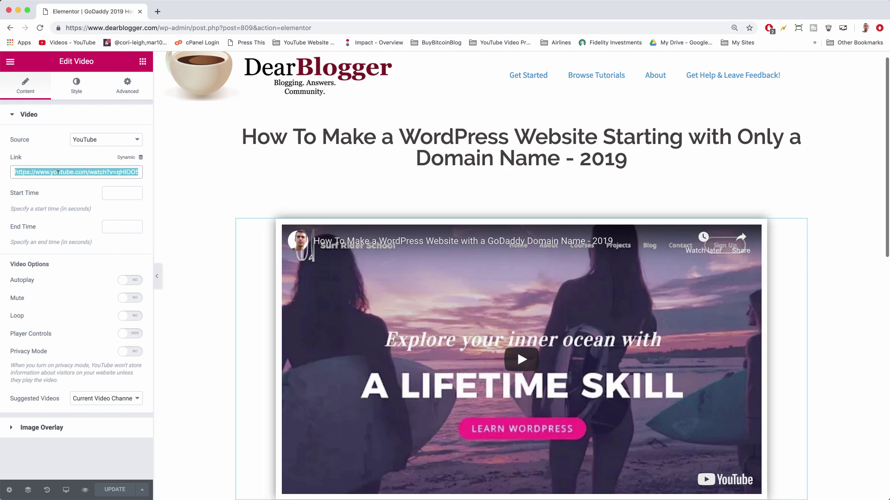
left_click(112, 140)
left_click(113, 140)
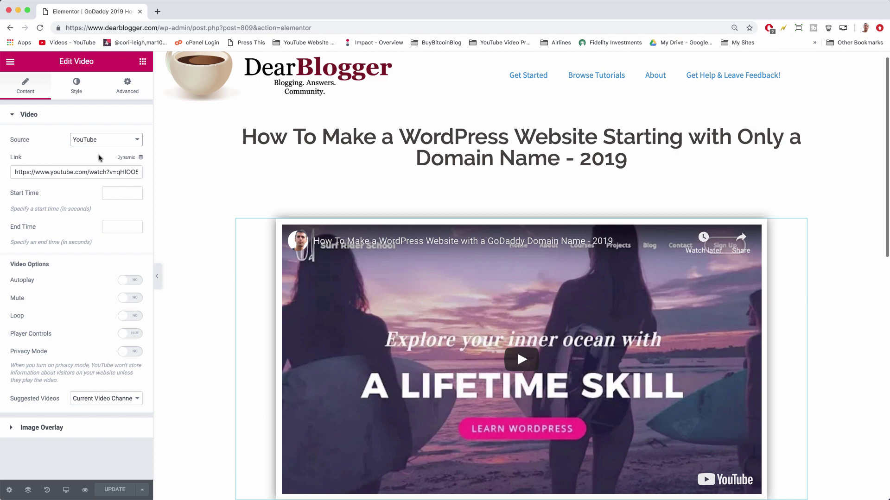
double_click(92, 171)
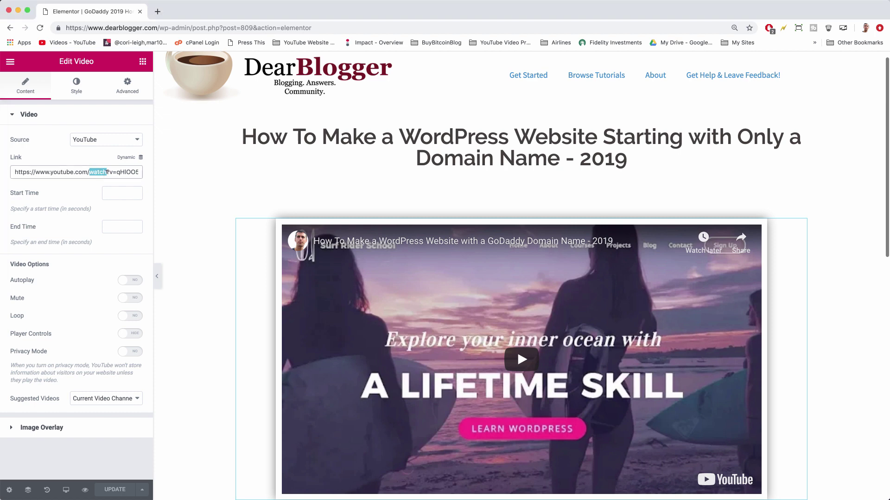
left_click(107, 171)
triple_click(74, 172)
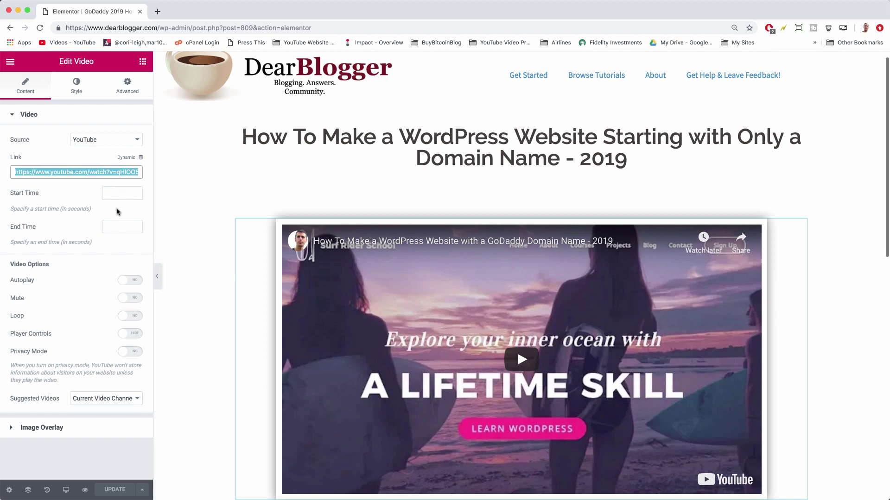
scroll(156, 246, "down", 2)
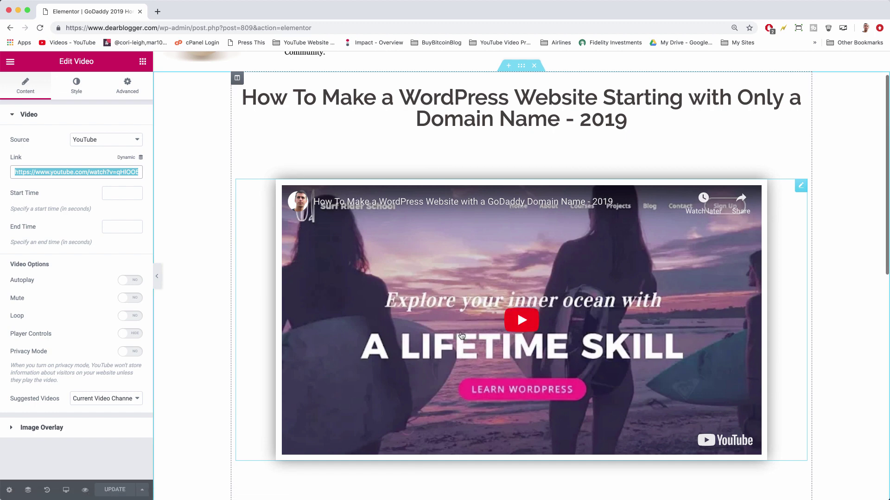
left_click(124, 283)
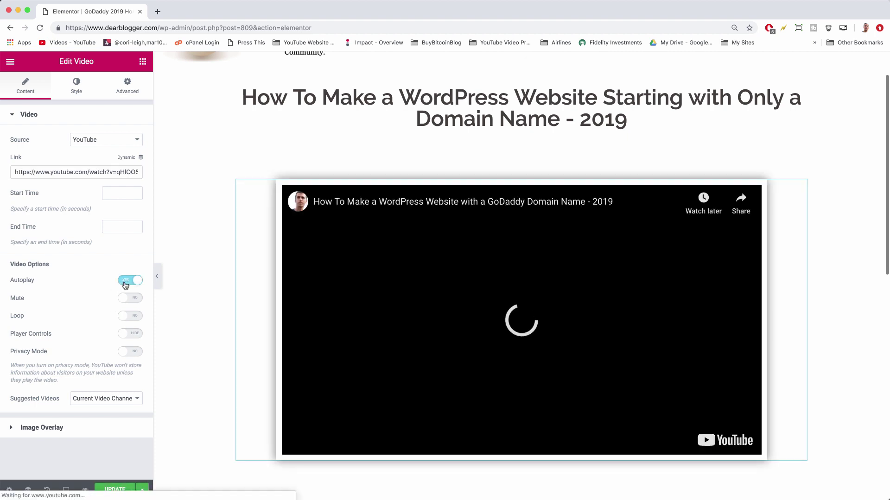
left_click(131, 281)
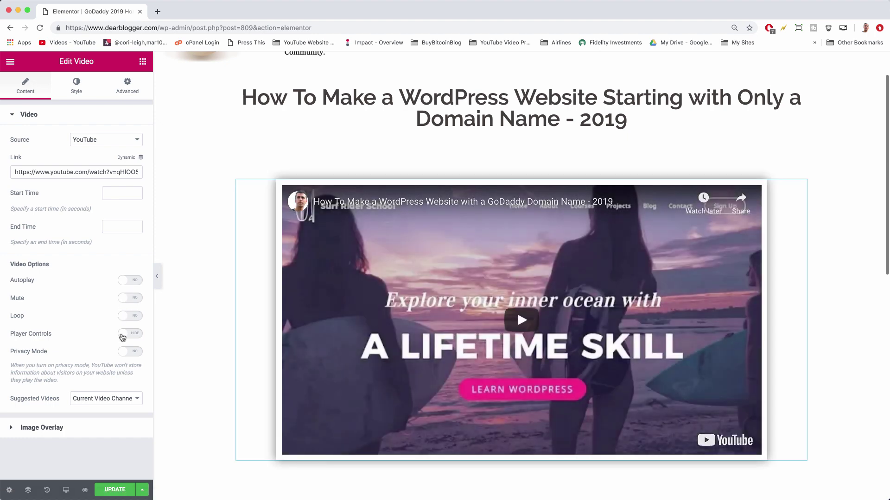
left_click(124, 334)
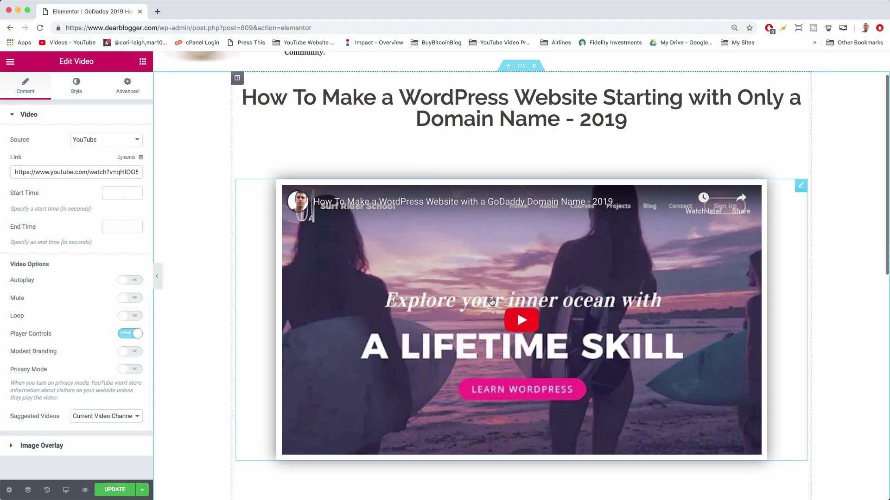
left_click(125, 334)
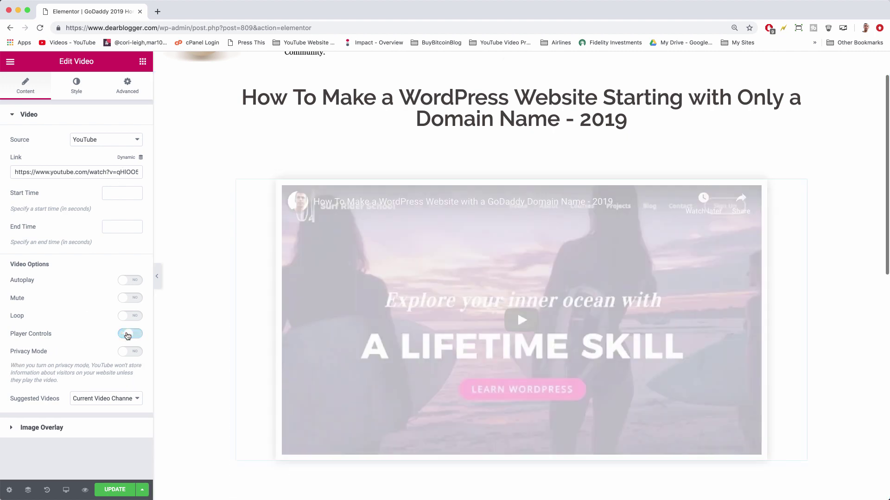
left_click(128, 335)
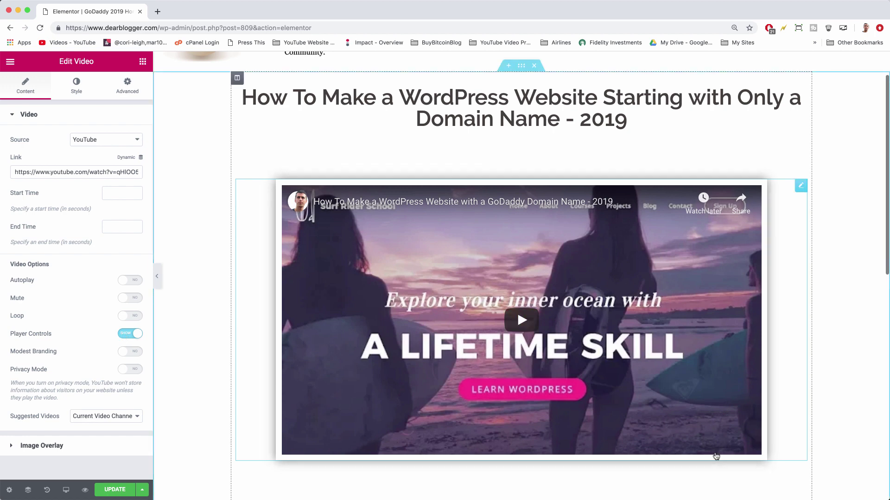
left_click(131, 334)
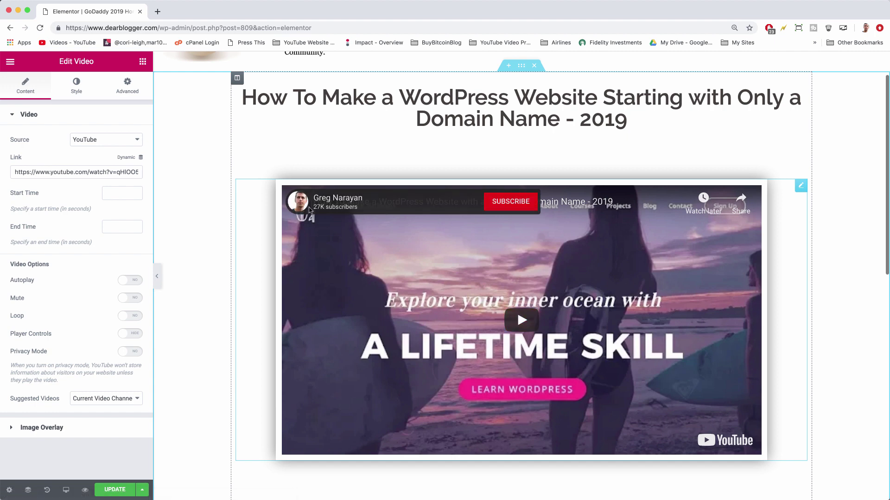
- Give the video widget an Advanced margin of 7% and padding of 1% on all sides
left_click(130, 94)
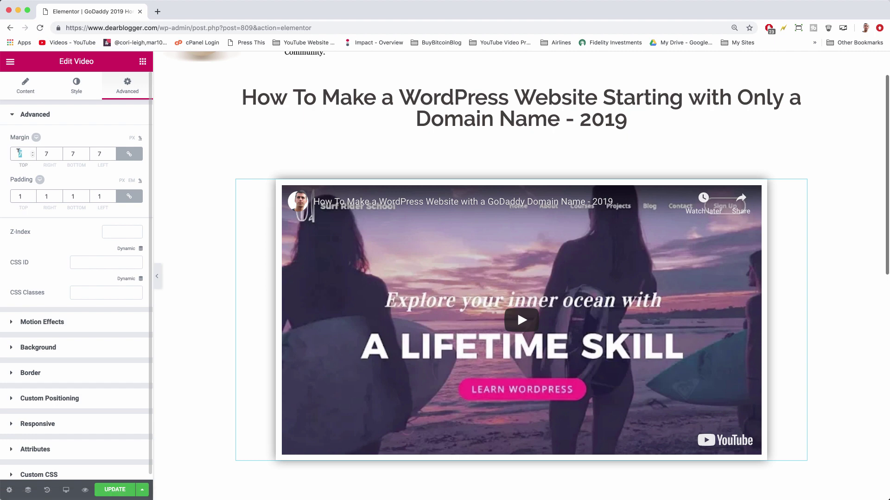
type("0")
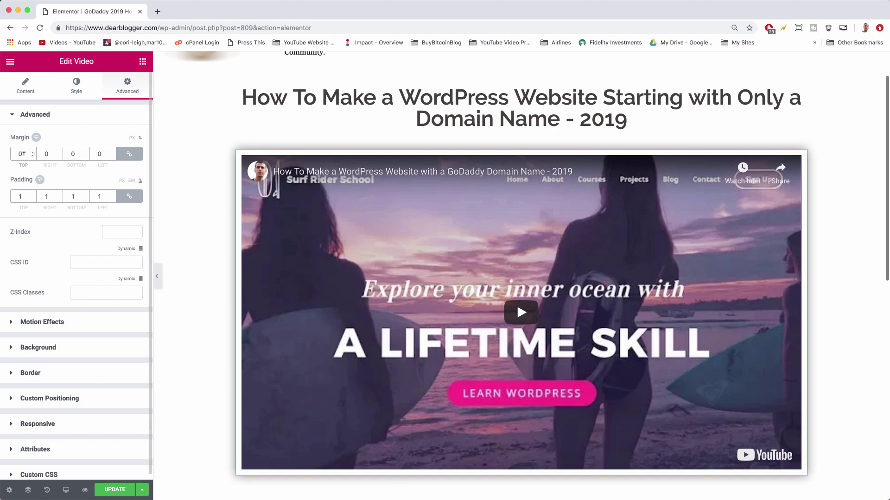
type("7")
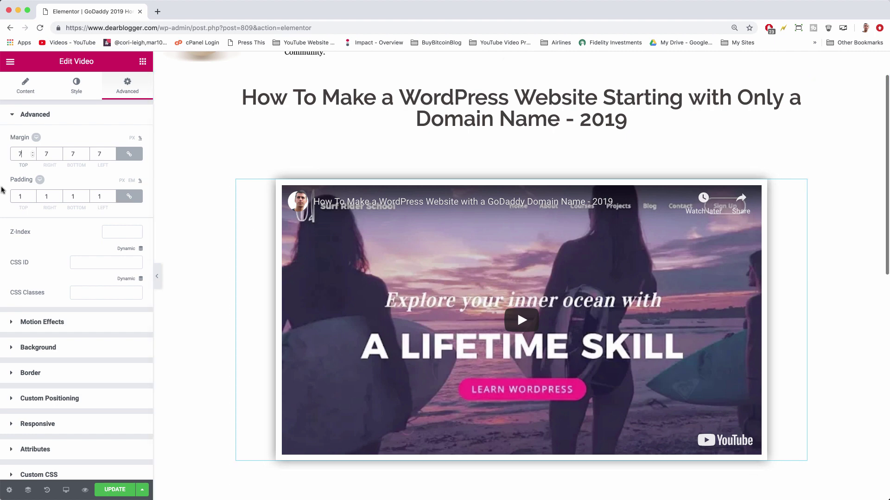
type("0")
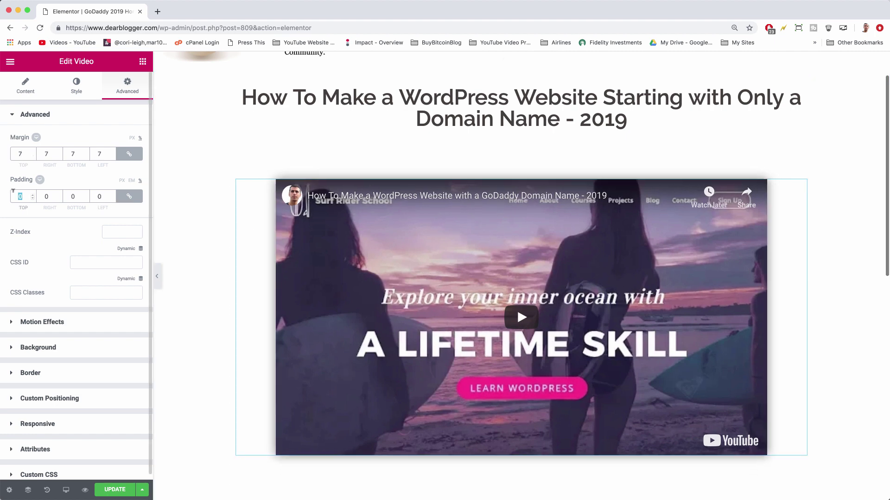
type("1")
key("Up")
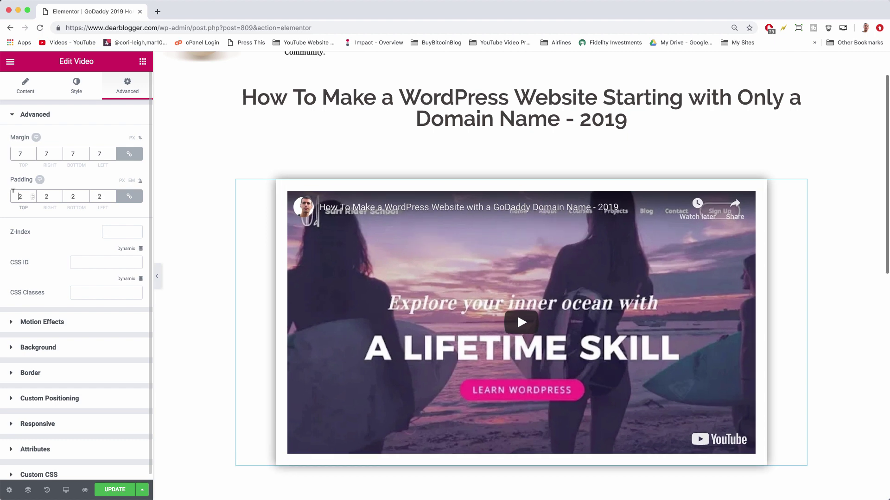
key("Up")
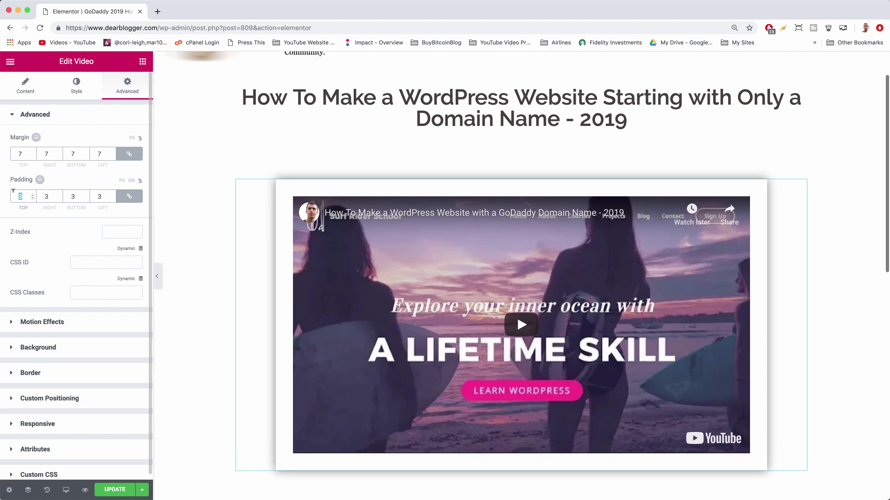
type("1")
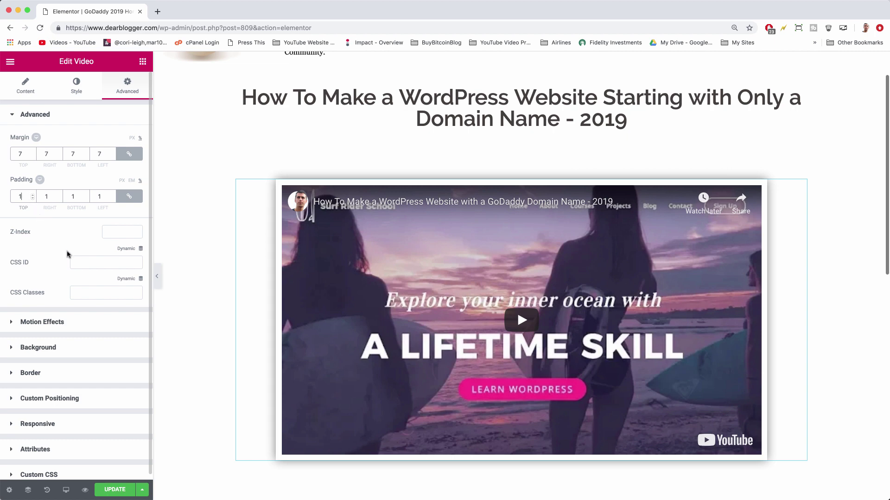
scroll(127, 336, "down", 1)
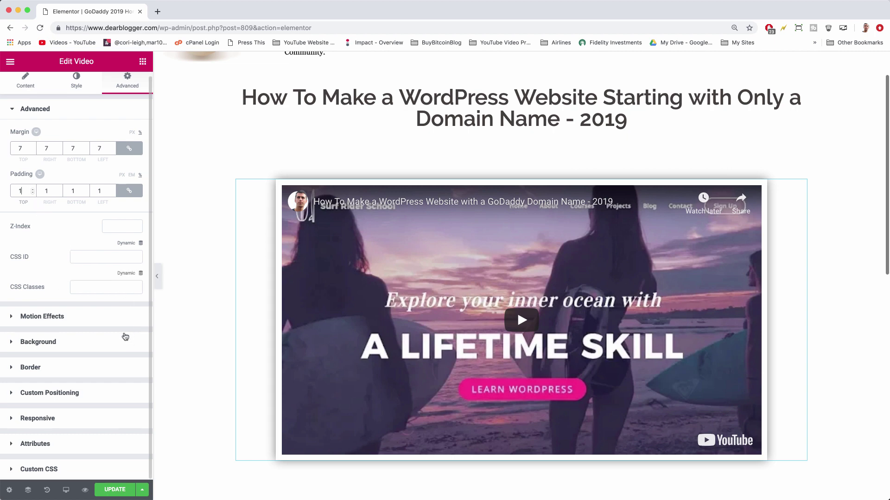
- Set the video's Box Shadow horizontal offset to -2, keeping its 30 blur
left_click(27, 369)
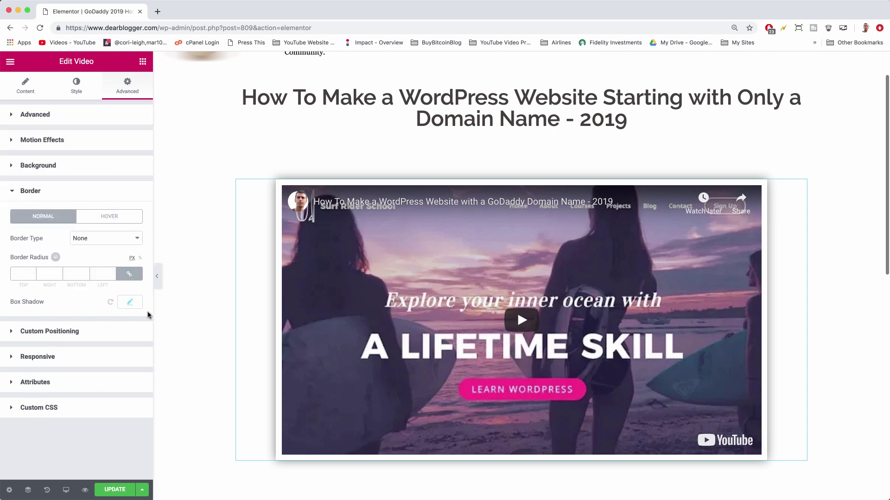
left_click(131, 302)
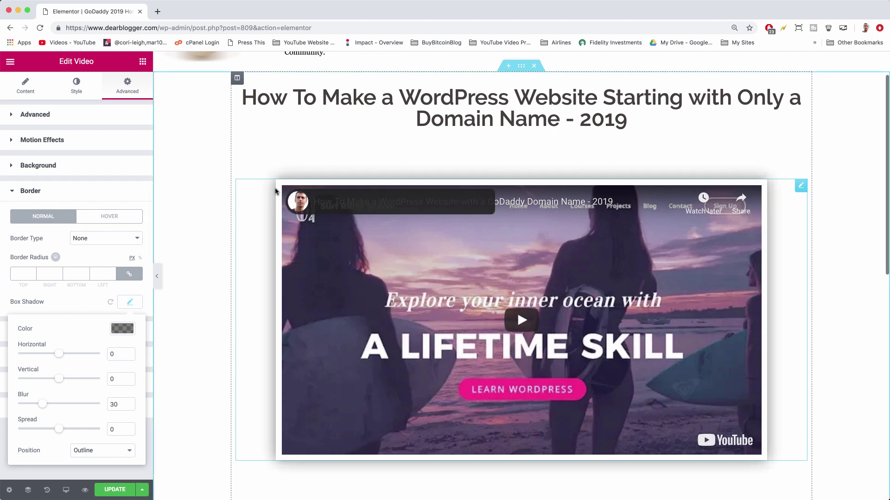
mouse_move(58, 353)
left_mouse_down()
mouse_move(26, 353)
mouse_move(72, 359)
mouse_move(60, 360)
left_mouse_up()
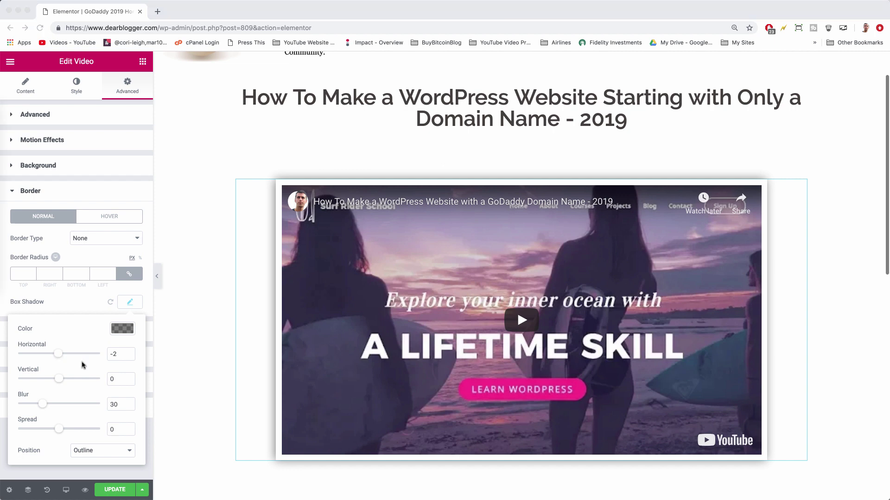
left_click(23, 191)
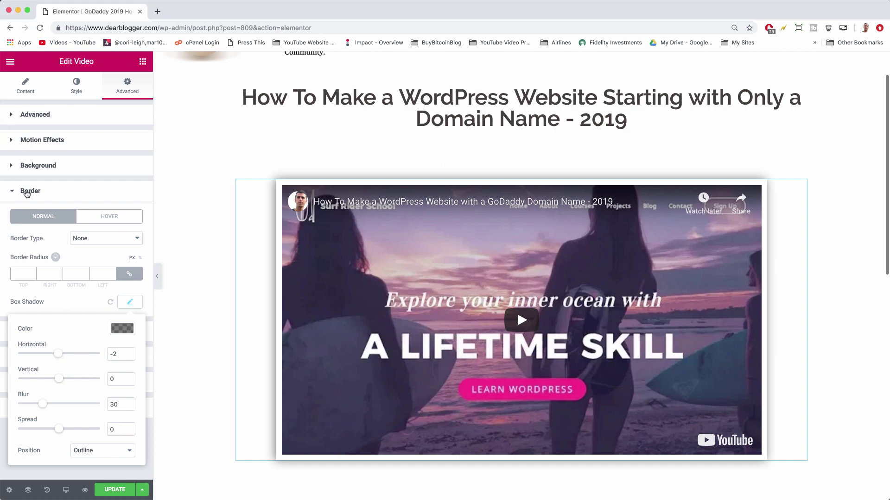
left_click(28, 194)
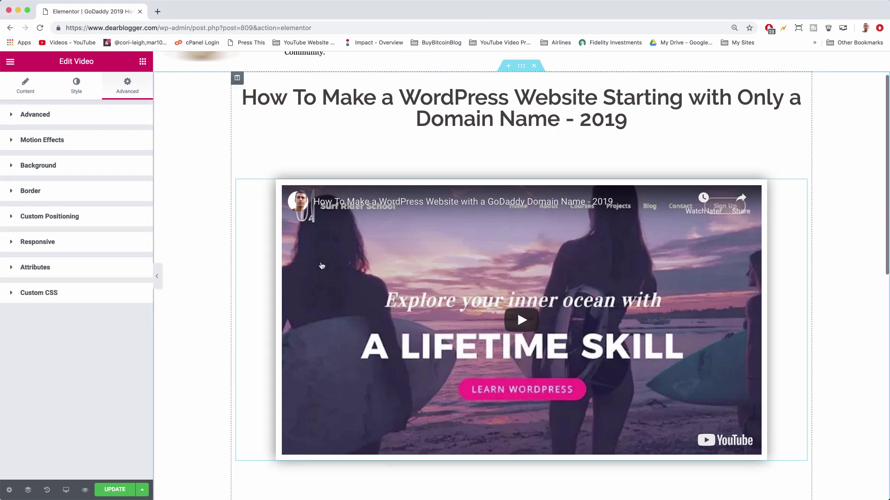
scroll(327, 412, "down", 3)
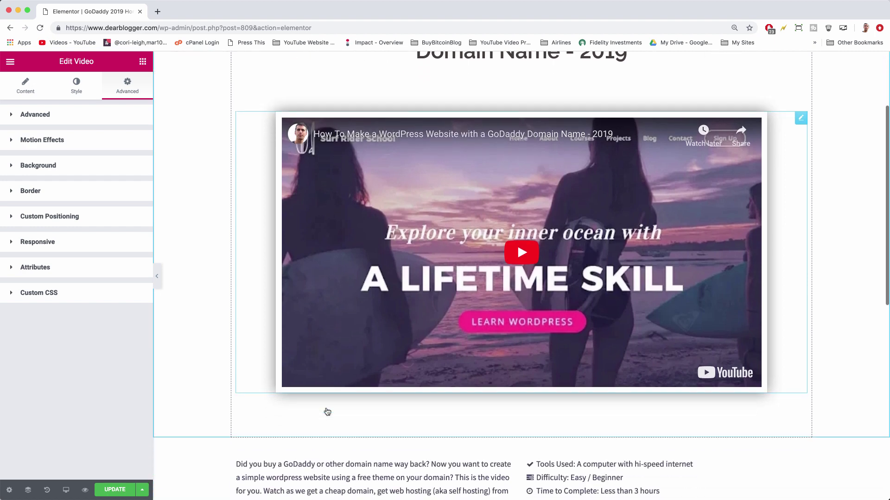
scroll(326, 411, "down", 1)
left_click(391, 404)
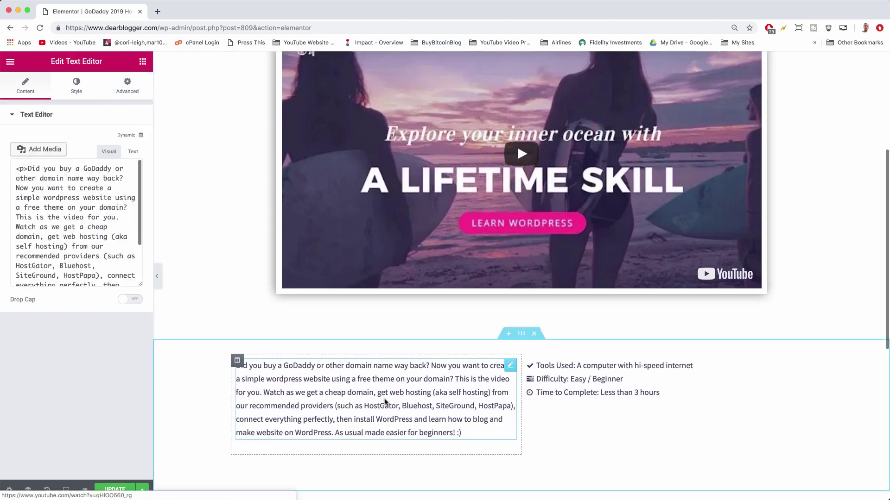
left_click(591, 389)
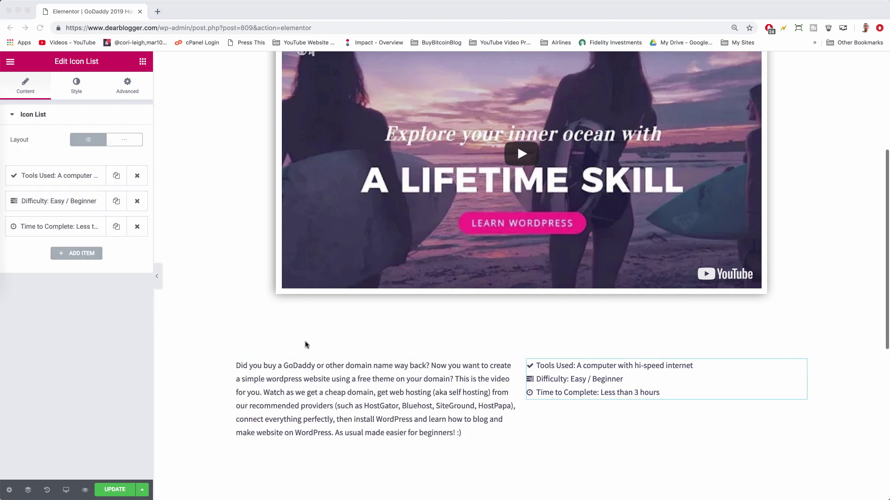
scroll(305, 345, "down", 7)
scroll(305, 344, "up", 4)
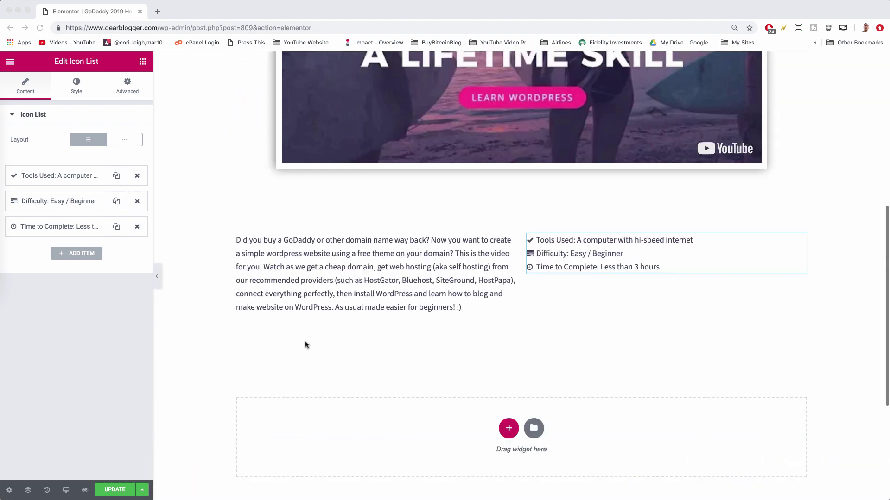
scroll(305, 344, "up", 7)
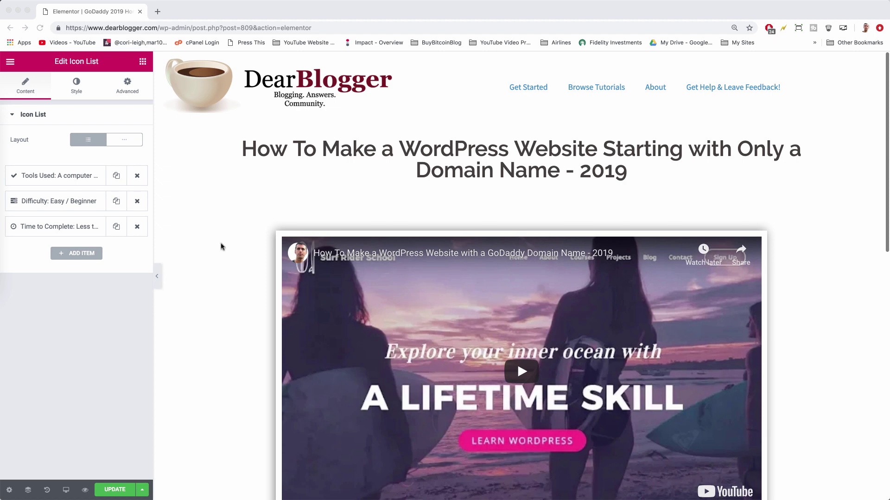
scroll(220, 249, "down", 5)
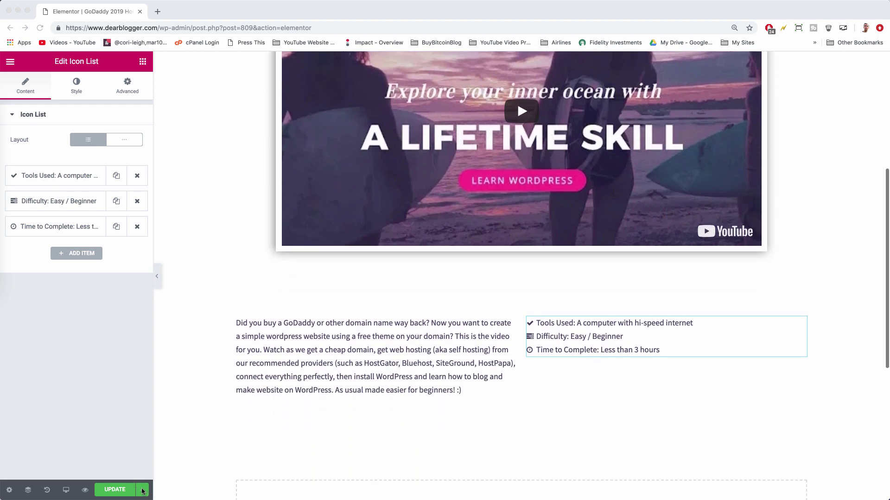
- Save the page from the UPDATE menu as the library template 'Video Page'
left_click(143, 491)
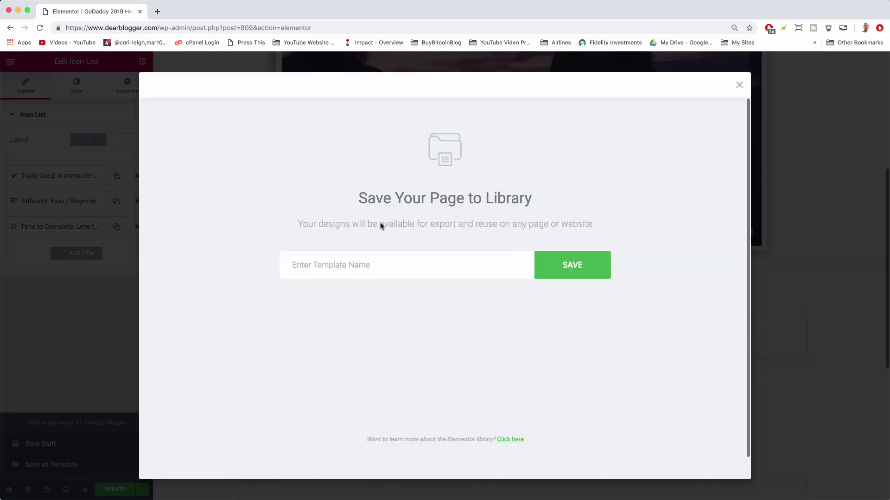
type("Video Page")
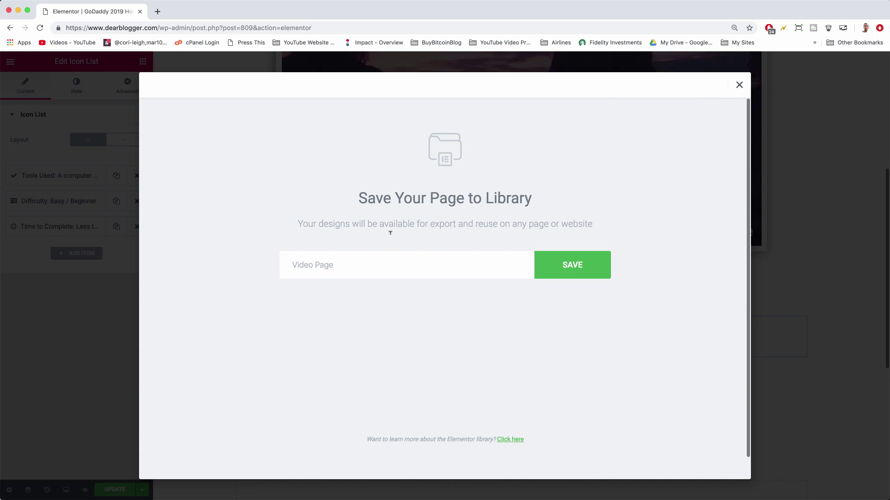
key("Escape")
scroll(481, 417, "up", 3)
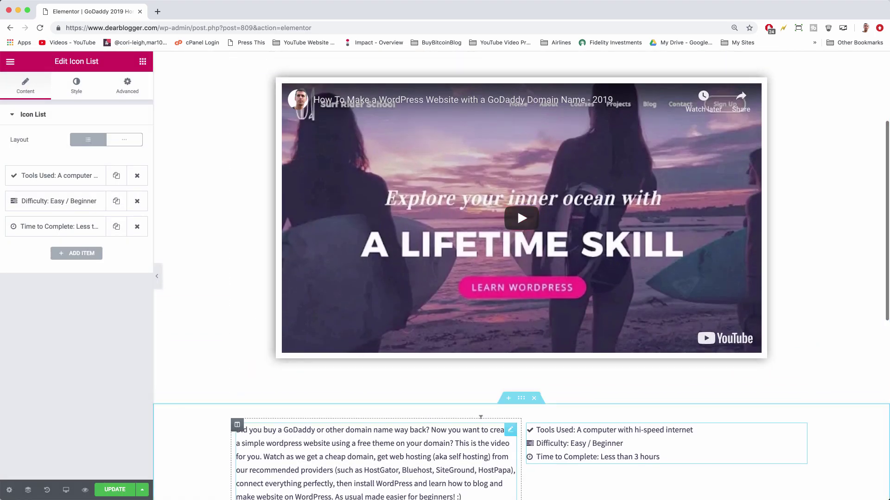
scroll(480, 418, "up", 4)
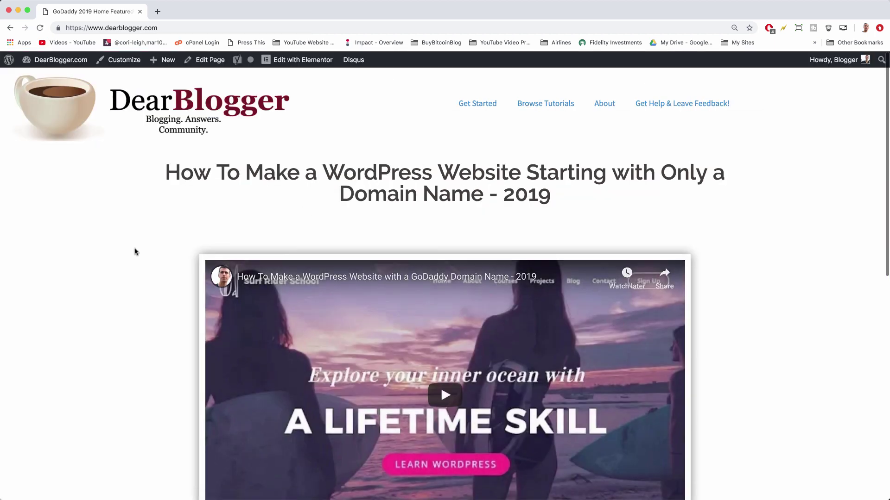
- Scroll the live page and go to the first course lesson via Get Started
scroll(136, 252, "down", 5)
scroll(136, 252, "down", 4)
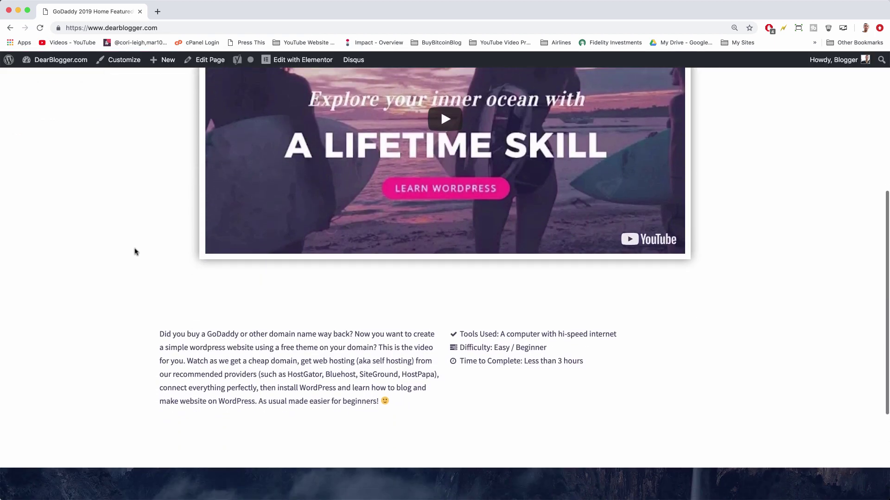
scroll(135, 252, "up", 3)
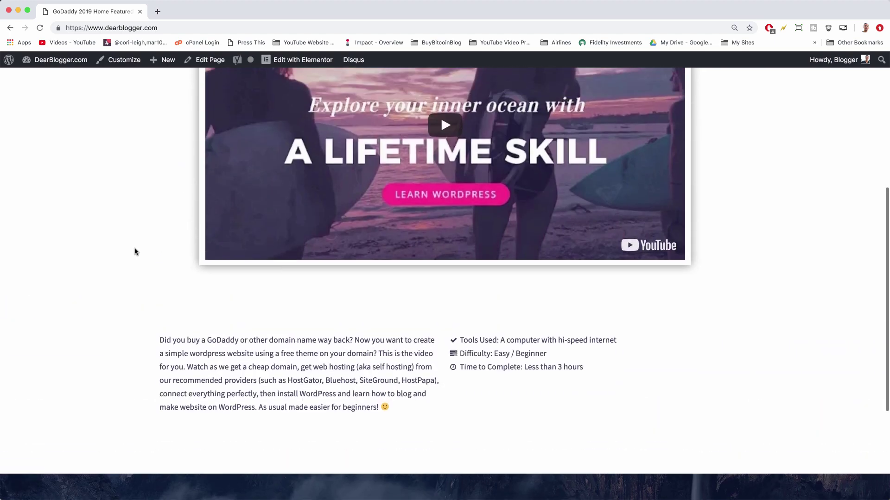
scroll(135, 251, "up", 3)
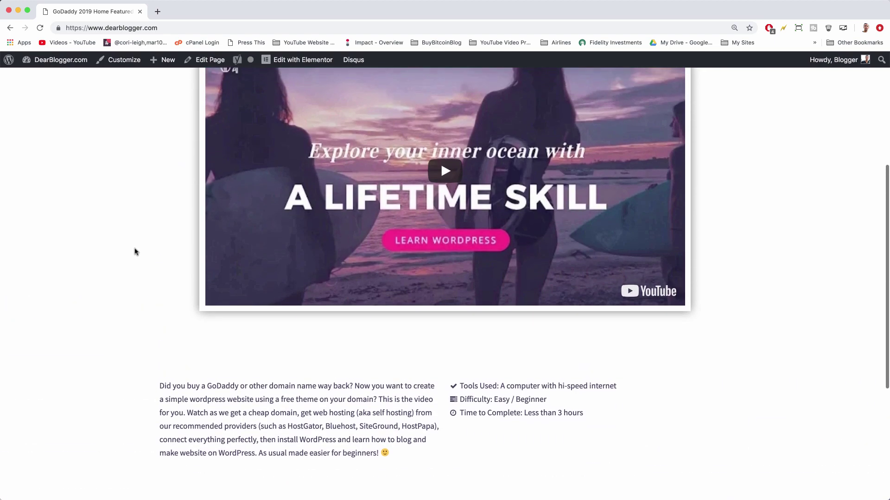
scroll(136, 251, "up", 4)
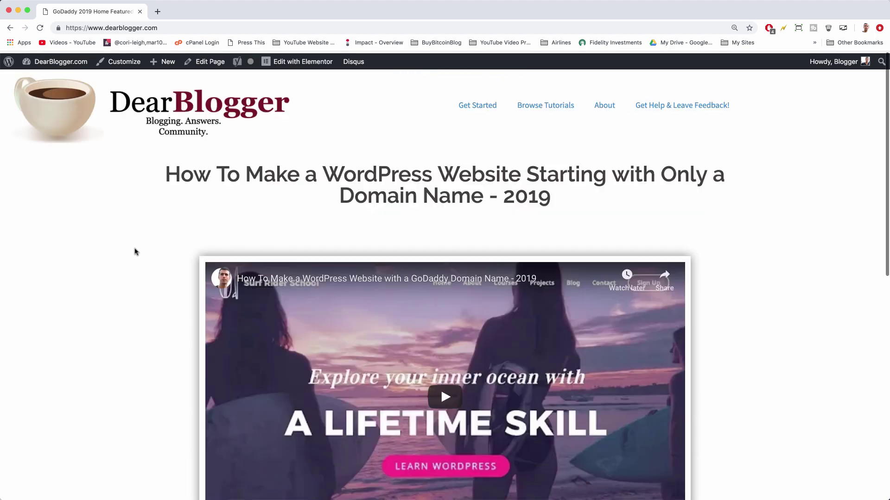
left_click(475, 107)
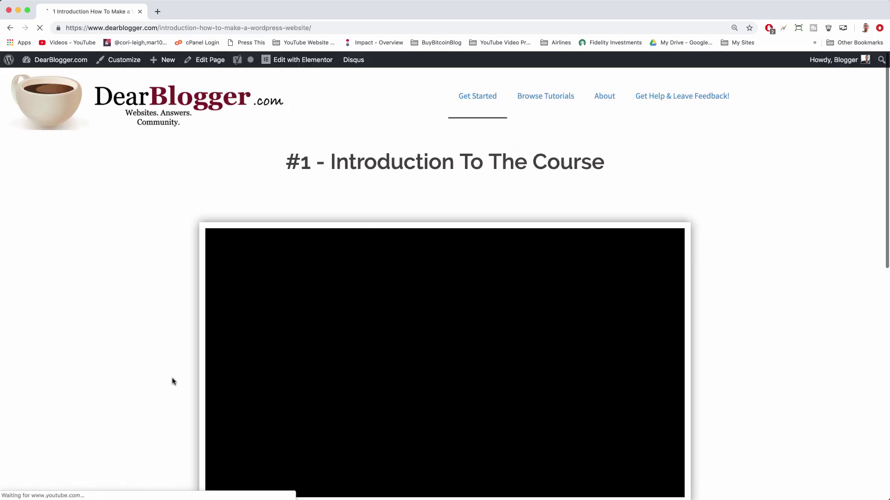
- Follow page links 2 and 3 to reach '#3 - Learn the Steps and Costs'
scroll(142, 320, "down", 3)
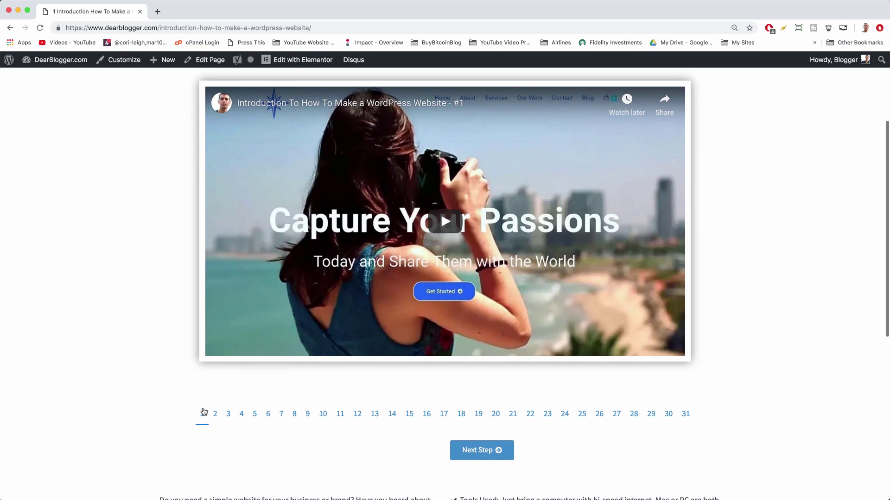
left_click(218, 419)
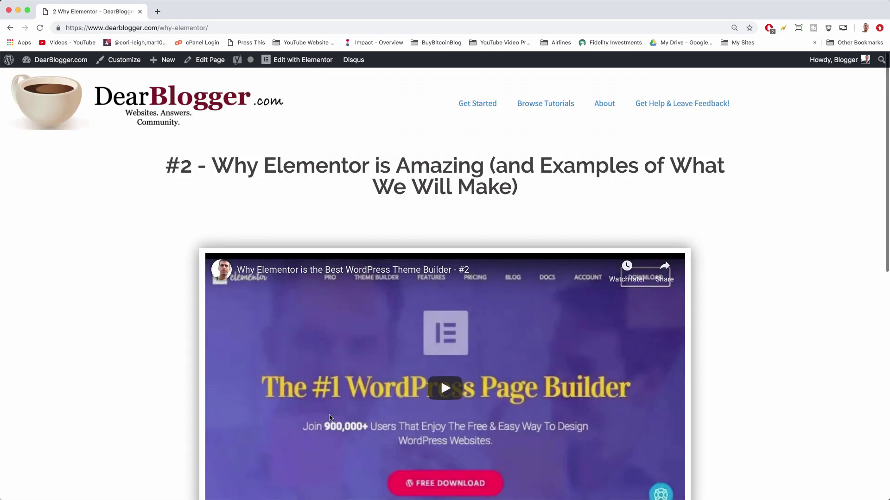
scroll(330, 418, "down", 3)
scroll(330, 419, "down", 3)
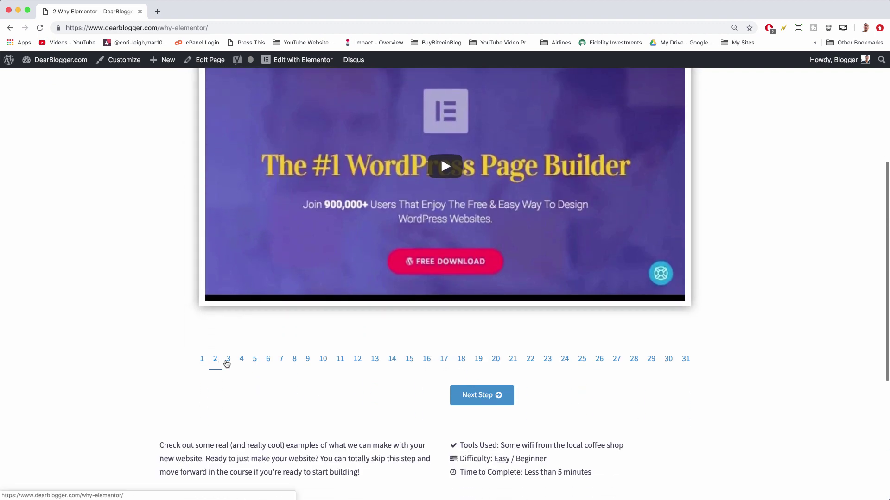
left_click(228, 361)
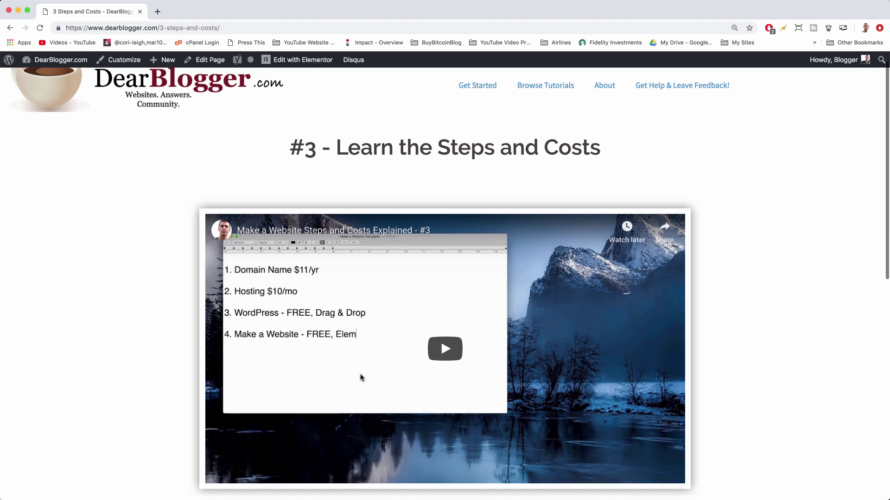
scroll(361, 378, "down", 3)
scroll(361, 377, "up", 2)
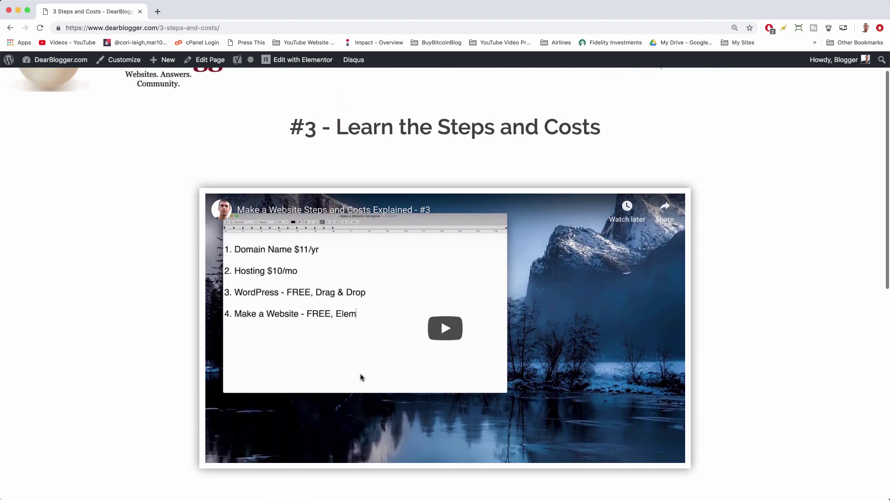
scroll(361, 378, "down", 1)
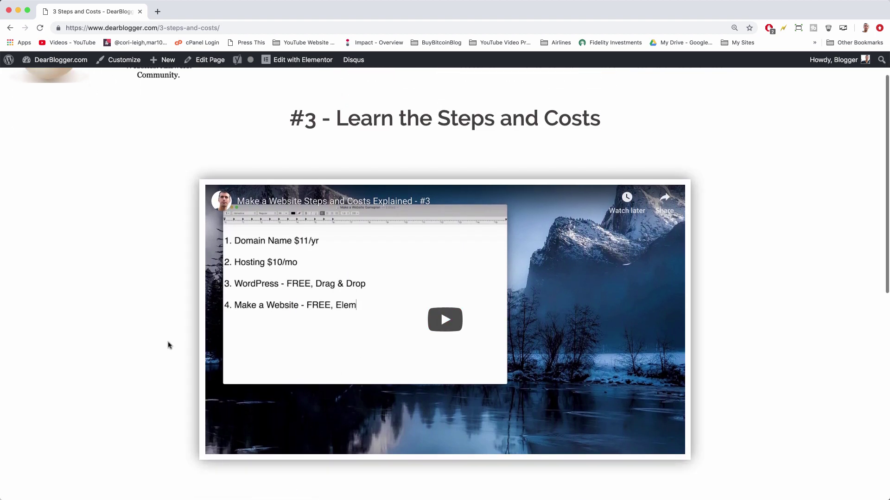